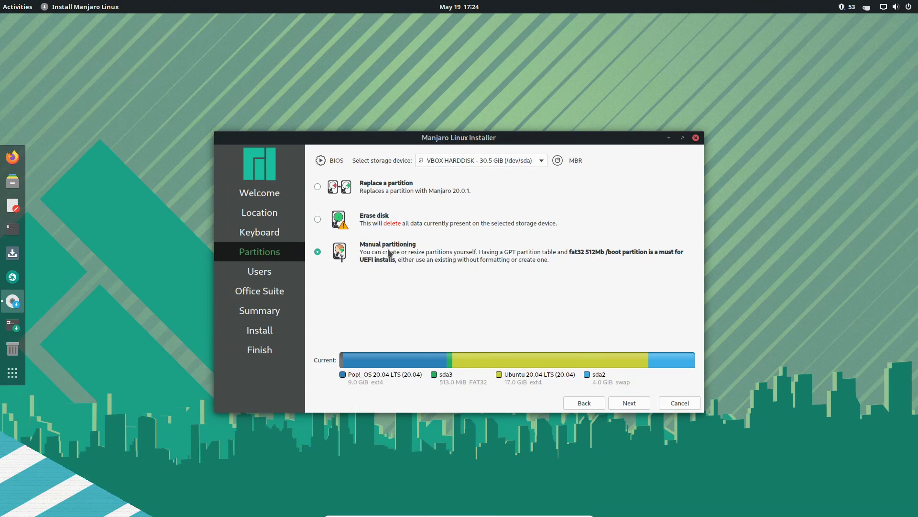
# Continue with manual partitioning and go through the existing entries from the free space to /dev/sda5.
pyautogui.click(629, 403)
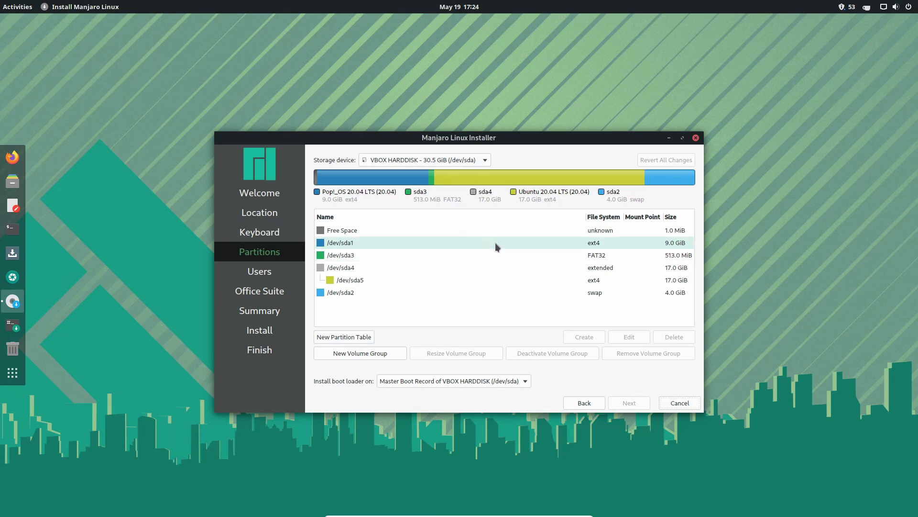
pyautogui.click(414, 231)
pyautogui.click(389, 243)
pyautogui.click(374, 255)
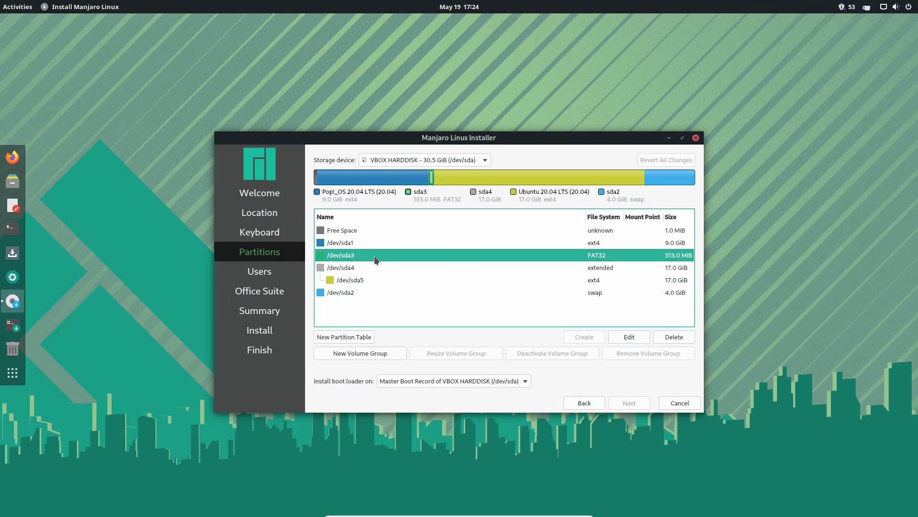
pyautogui.click(368, 267)
pyautogui.click(364, 280)
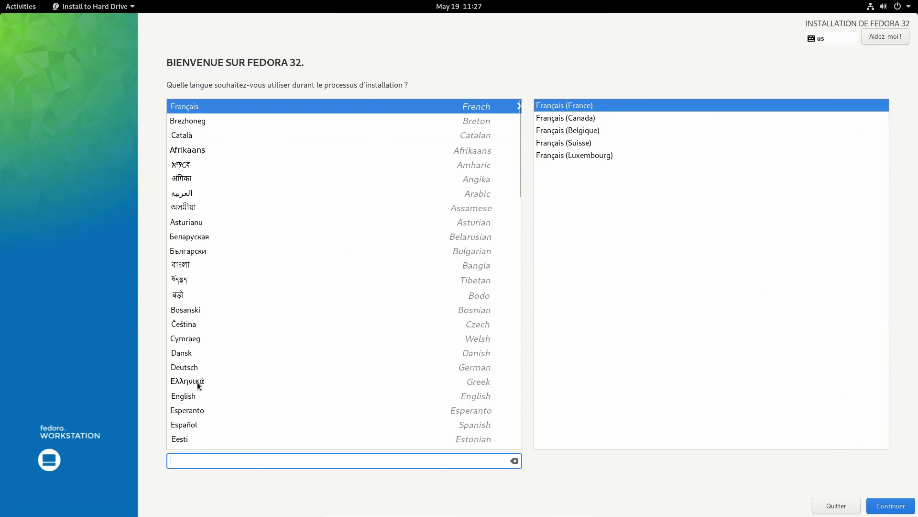
# In the Fedora 32 installer, choose English as the installation language.
pyautogui.click(193, 397)
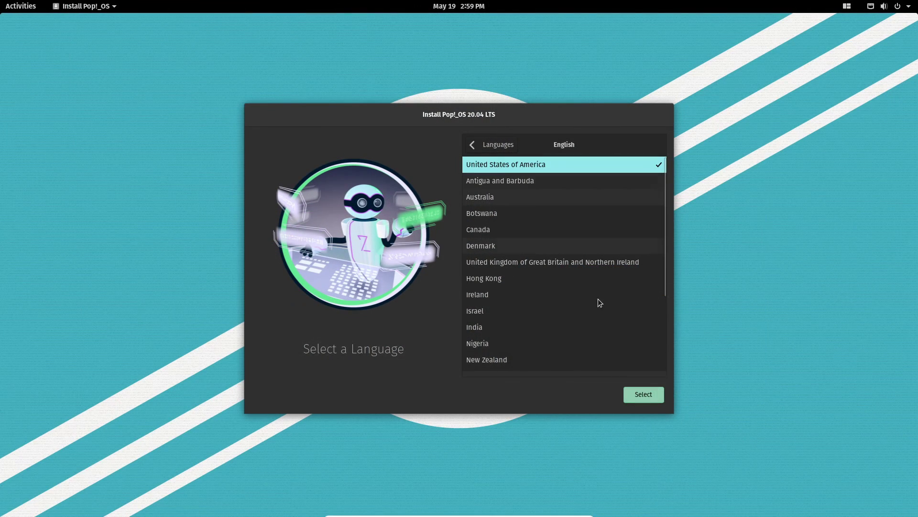
# In the Pop!_OS installer, accept English for the United States of America and look through the available keyboard layouts.
pyautogui.click(641, 395)
pyautogui.click(533, 369)
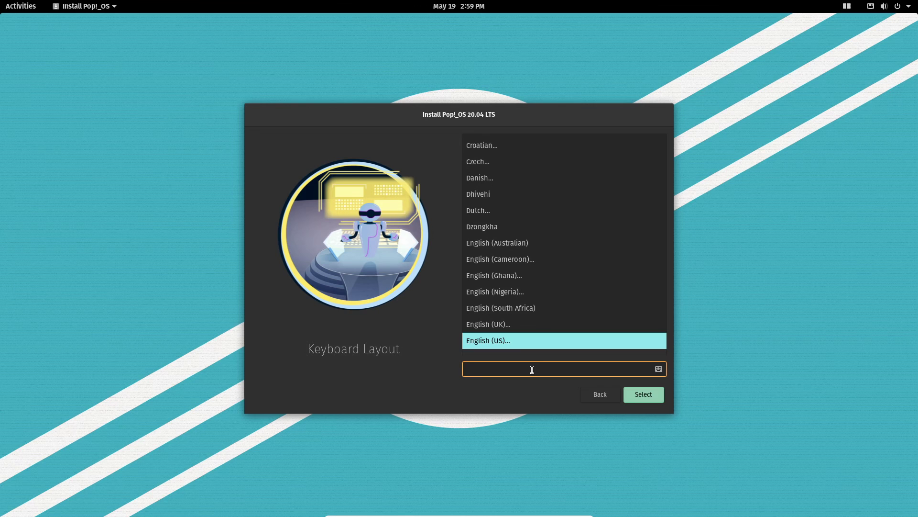
pyautogui.scroll(-2, 524, 269)
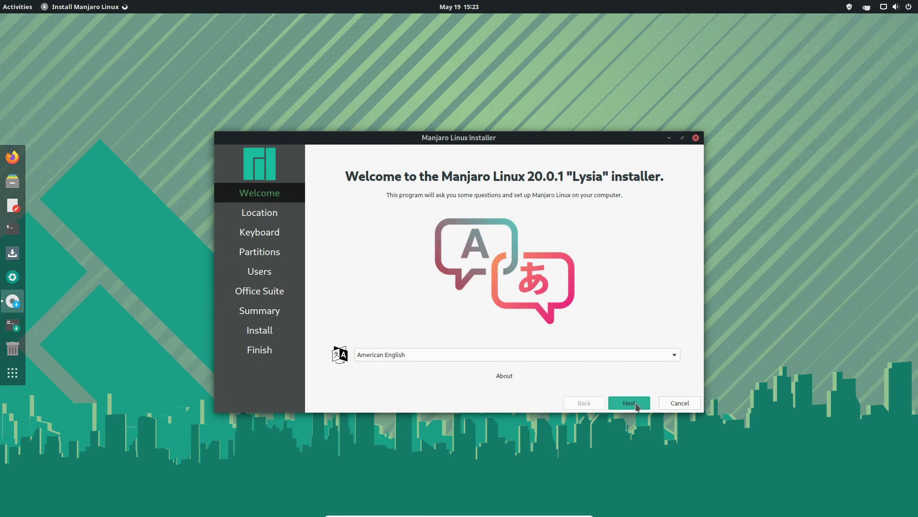
# In the Manjaro installer, accept American English as the language and Europe/Paris as the location.
pyautogui.click(629, 403)
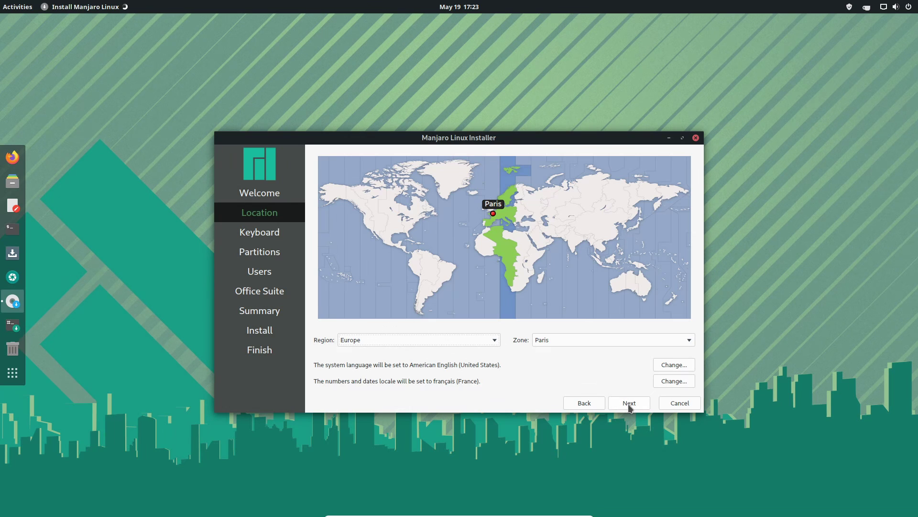
pyautogui.click(629, 403)
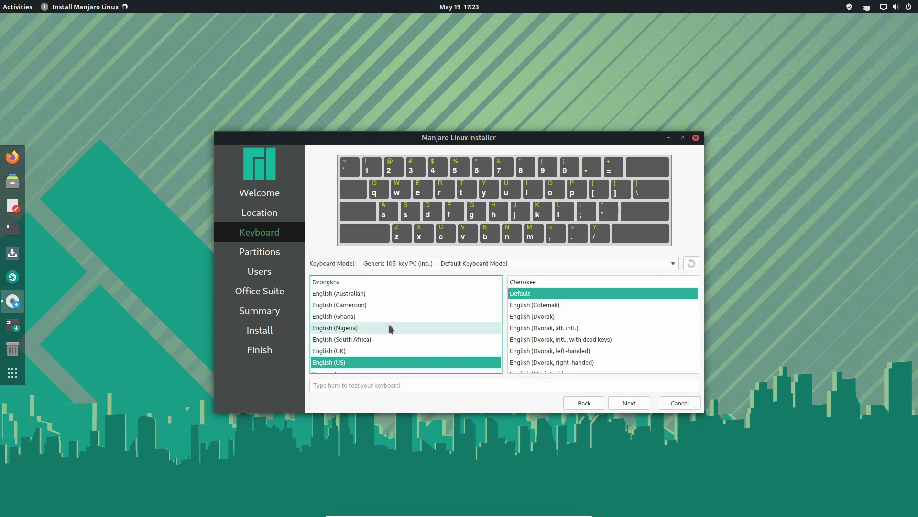
# Set the keyboard layout to French with the French (AZERTY) variant.
pyautogui.scroll(-3, 388, 324)
pyautogui.click(343, 327)
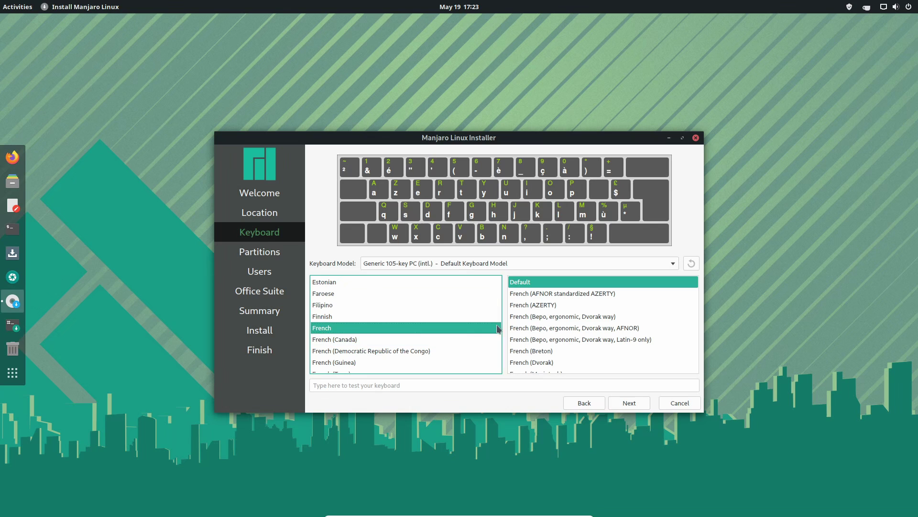
pyautogui.click(550, 305)
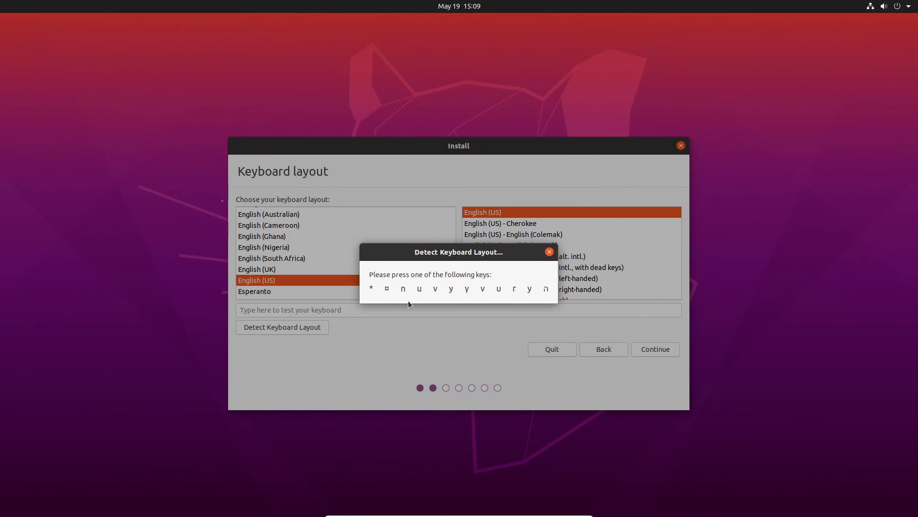
# In the Ubuntu installer, detect the keyboard layout by giving n and w and denying the œ key, and choose French (AZERTY).
pyautogui.press('n')
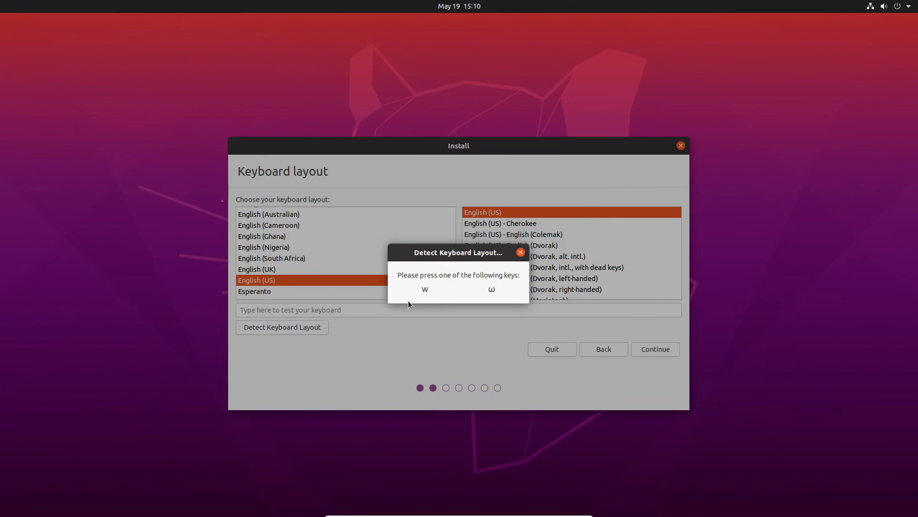
pyautogui.press('w')
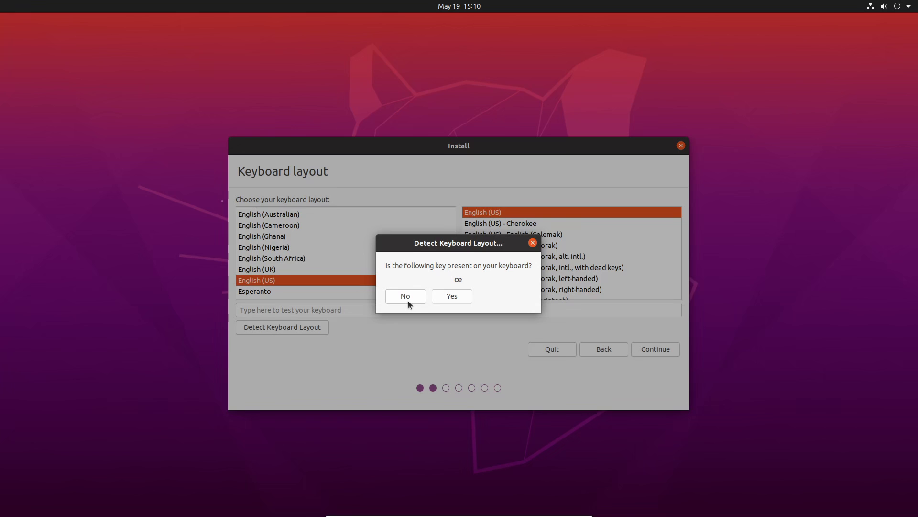
pyautogui.click(409, 301)
pyautogui.click(408, 300)
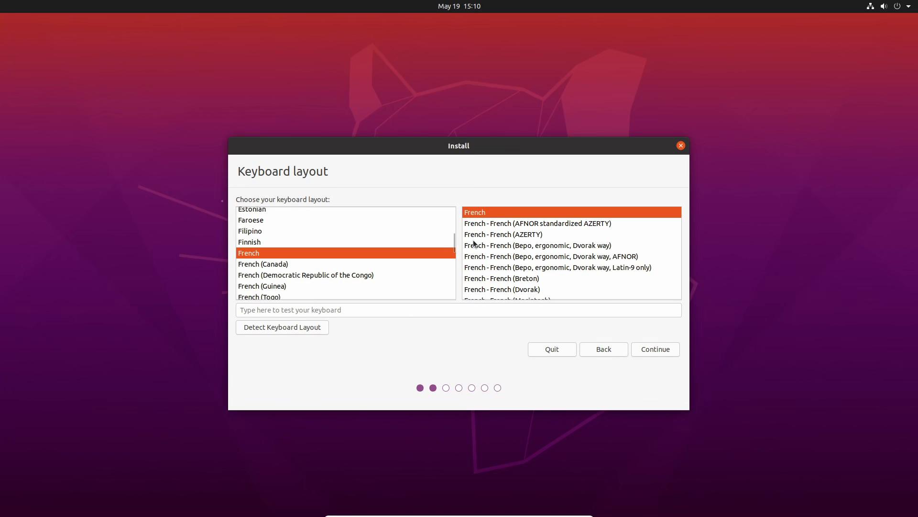
pyautogui.click(532, 234)
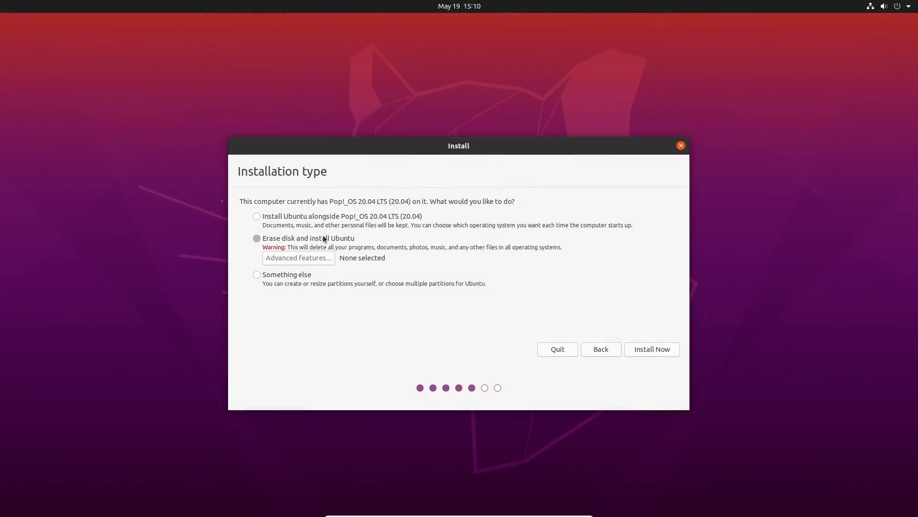
# Examine the advanced features offered for erasing the disk and installing Ubuntu, and leave them without making a choice.
pyautogui.click(323, 239)
pyautogui.click(311, 257)
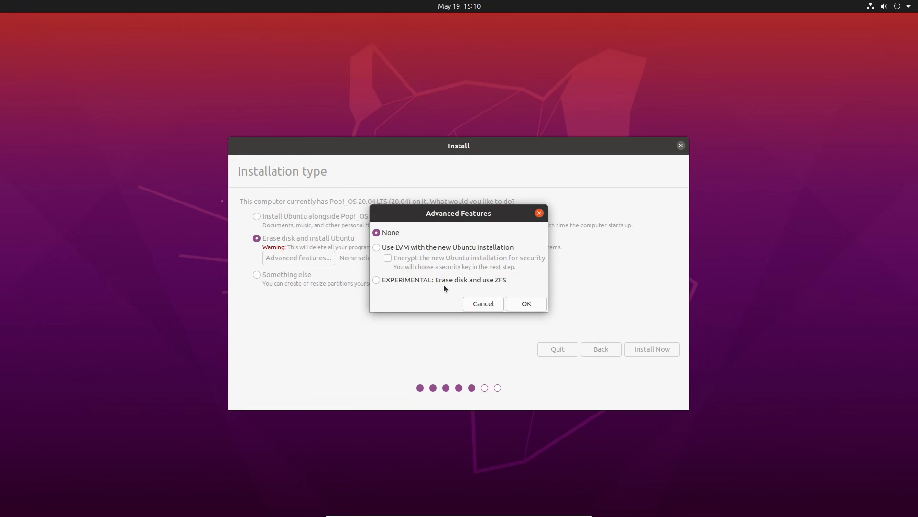
pyautogui.click(481, 304)
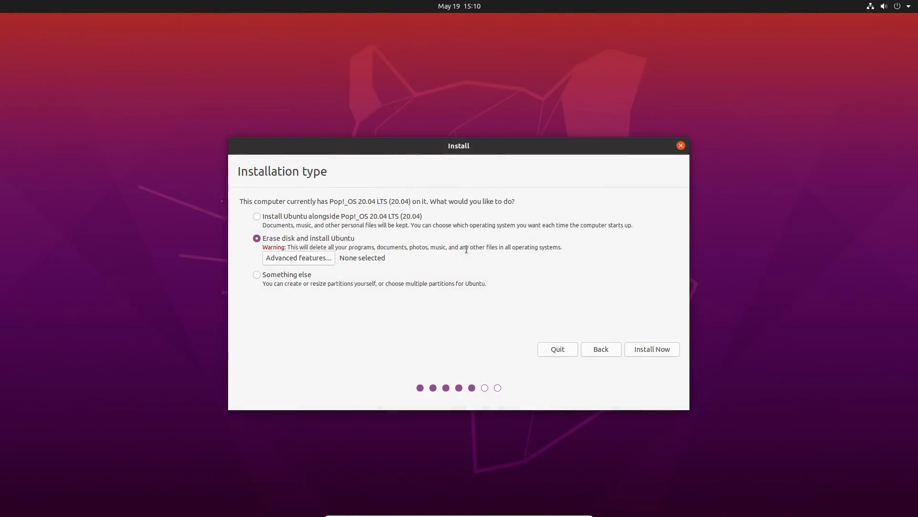
# Choose to install Ubuntu alongside Pop!_OS 20.04 LTS and move the divider to allocate more drive space to Ubuntu.
pyautogui.click(358, 216)
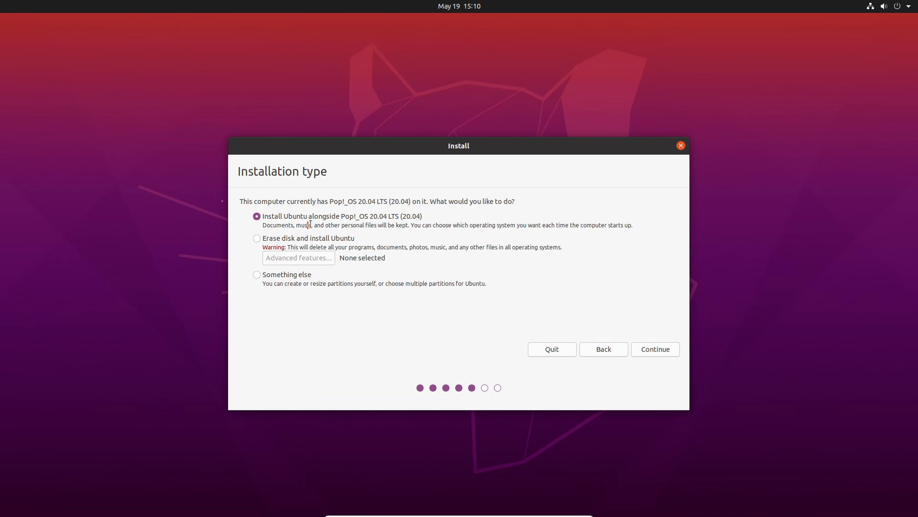
pyautogui.moveTo(310, 225); pyautogui.dragTo(427, 226)
pyautogui.moveTo(505, 228); pyautogui.dragTo(637, 231)
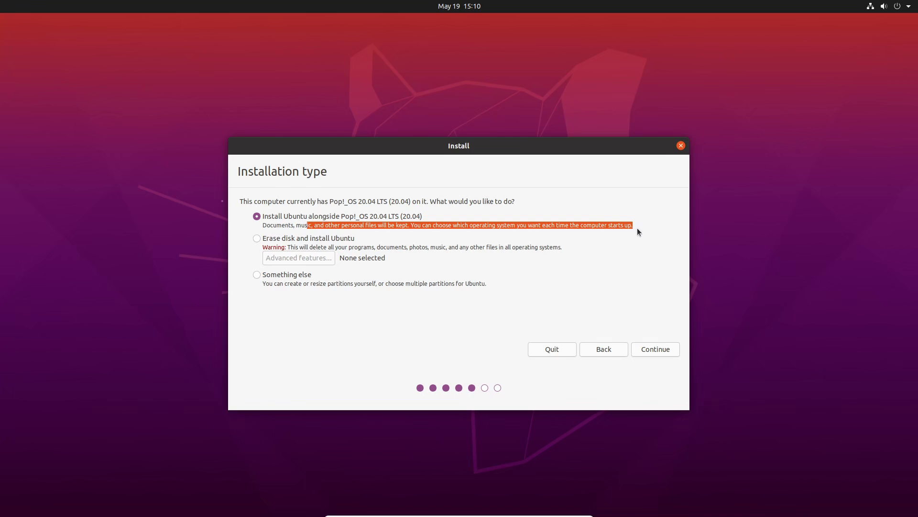
pyautogui.click(597, 224)
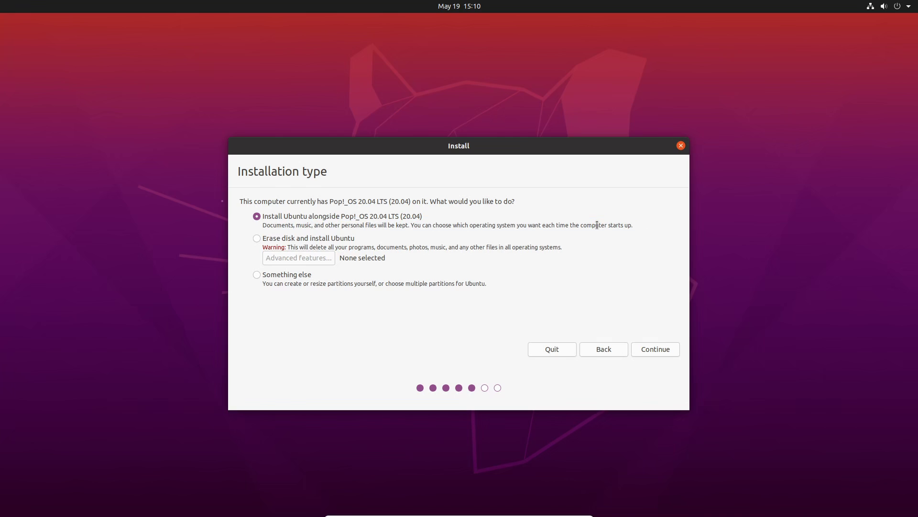
pyautogui.click(640, 349)
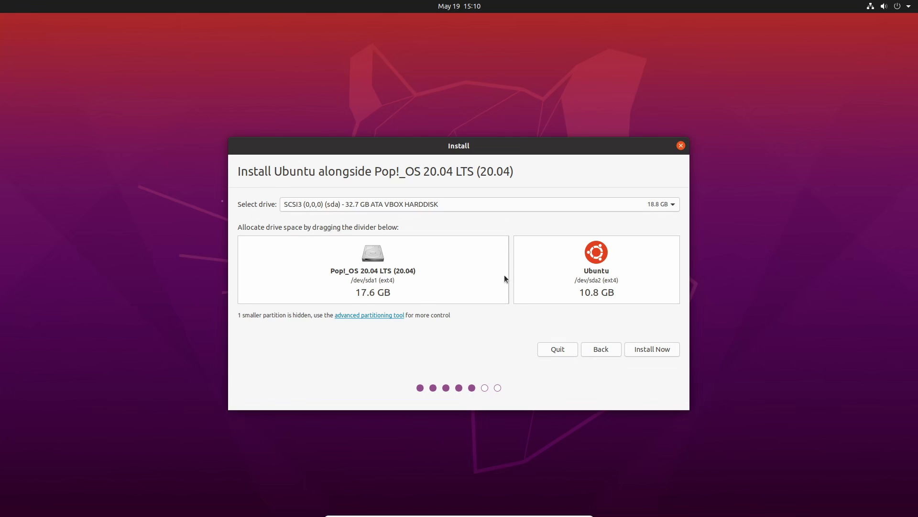
pyautogui.moveTo(512, 272); pyautogui.dragTo(407, 285)
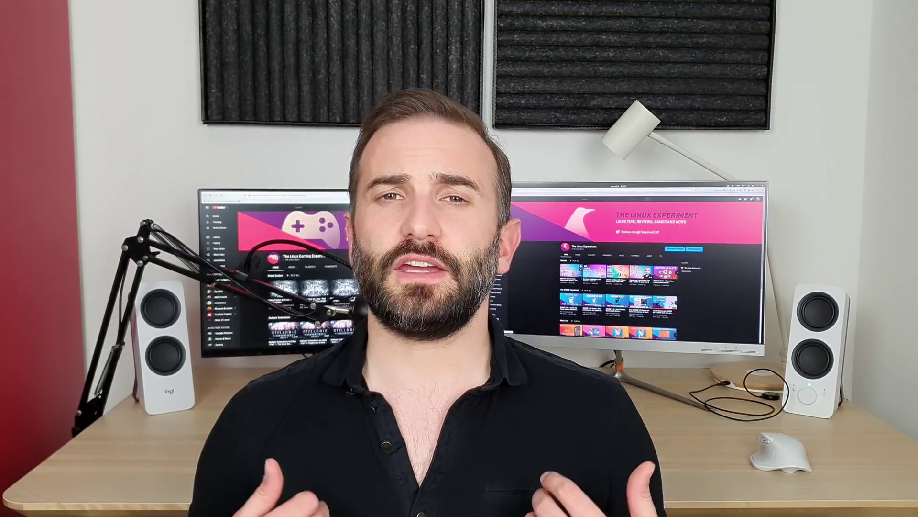
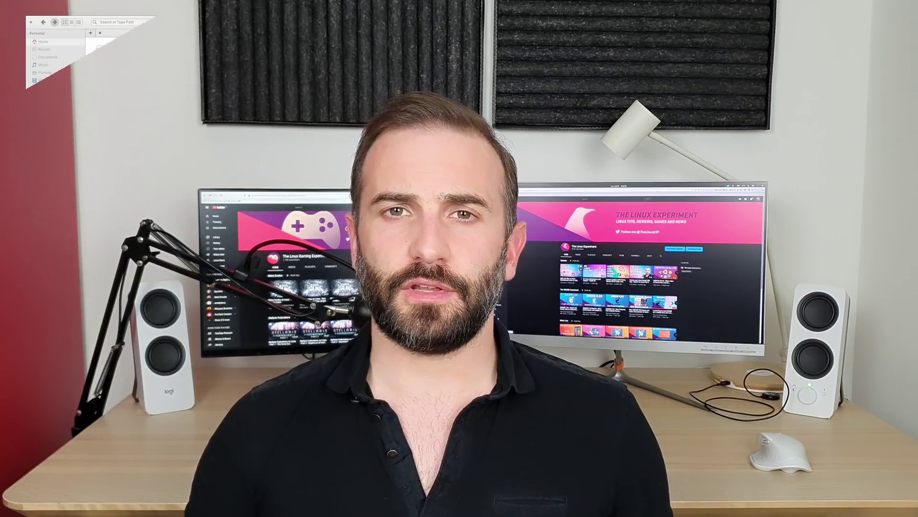
# In the file manager, browse the file system from its root, examining the var and home folders and the personal user folder.
pyautogui.click(42, 136)
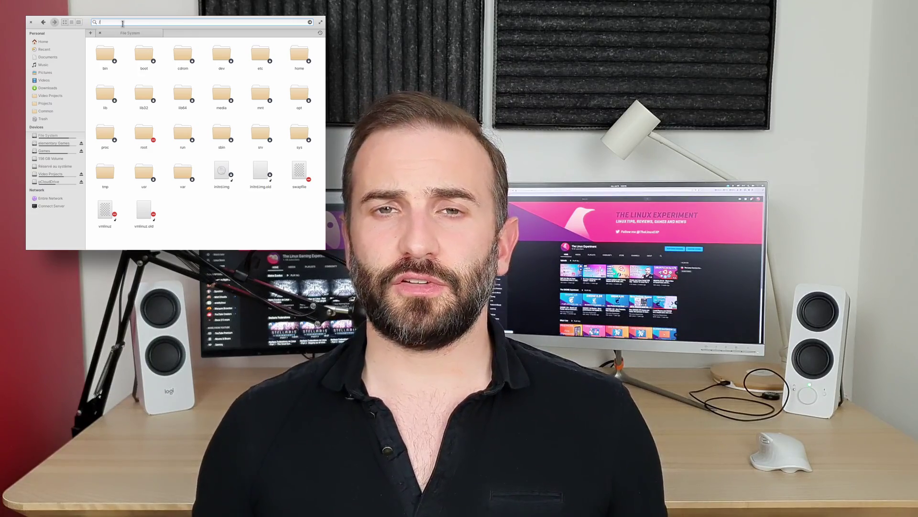
pyautogui.moveTo(299, 220); pyautogui.dragTo(96, 33)
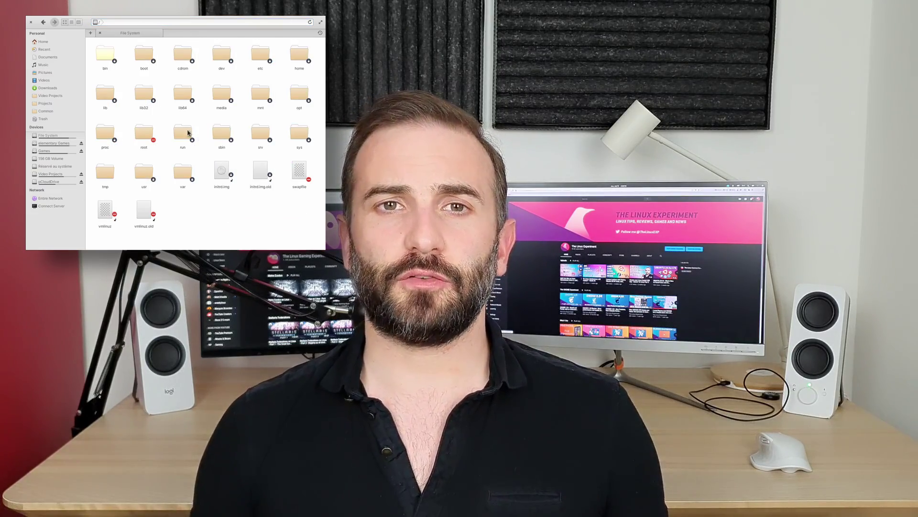
pyautogui.doubleClick(182, 175)
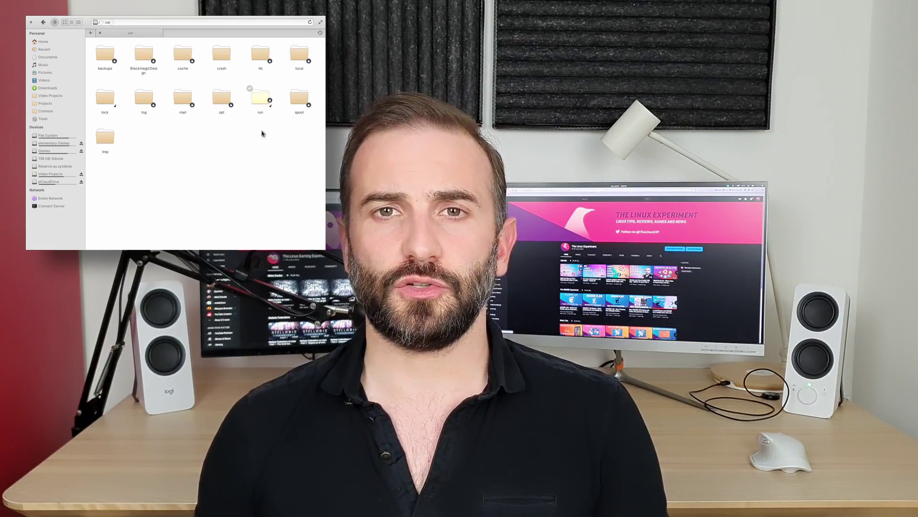
pyautogui.click(43, 22)
pyautogui.doubleClick(299, 58)
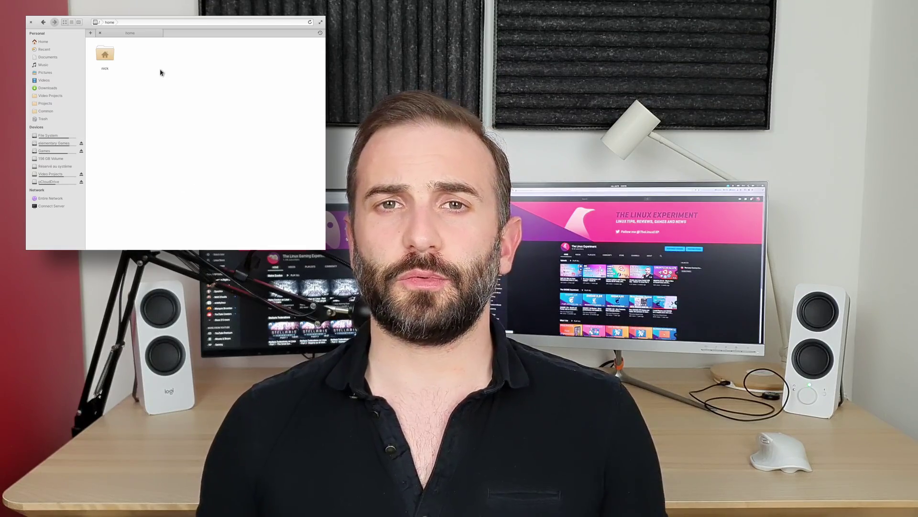
pyautogui.doubleClick(106, 55)
pyautogui.moveTo(101, 136); pyautogui.dragTo(310, 46)
pyautogui.doubleClick(182, 55)
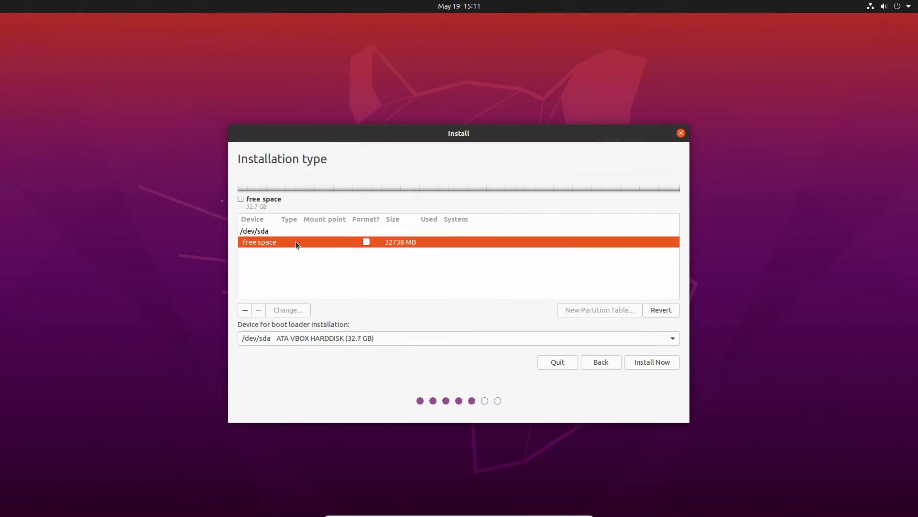
# In the Ubuntu installer, create a 10000 MB primary Ext4 partition at the beginning of the free space with mount point /.
pyautogui.click(244, 310)
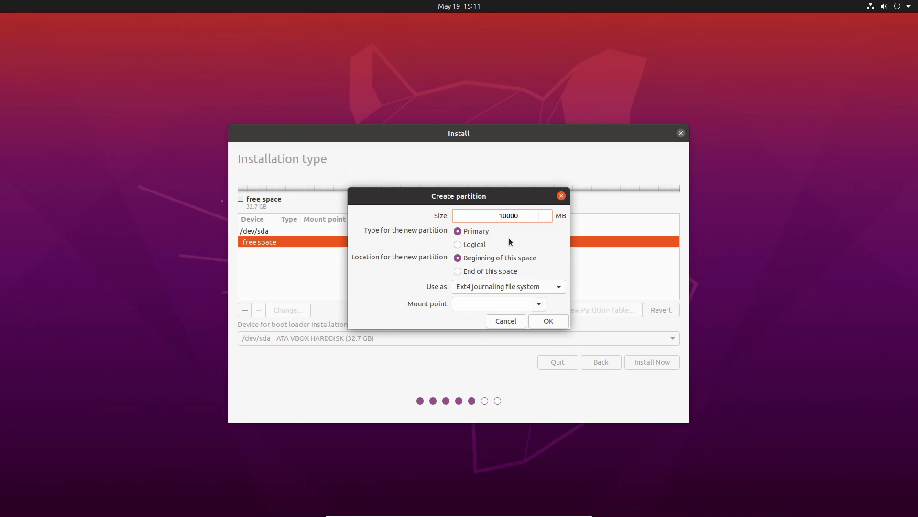
pyautogui.click(508, 287)
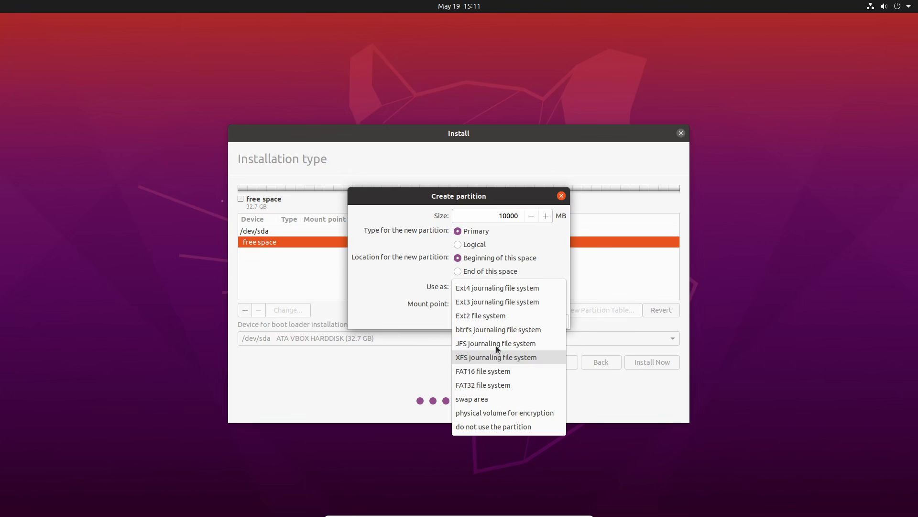
pyautogui.click(502, 289)
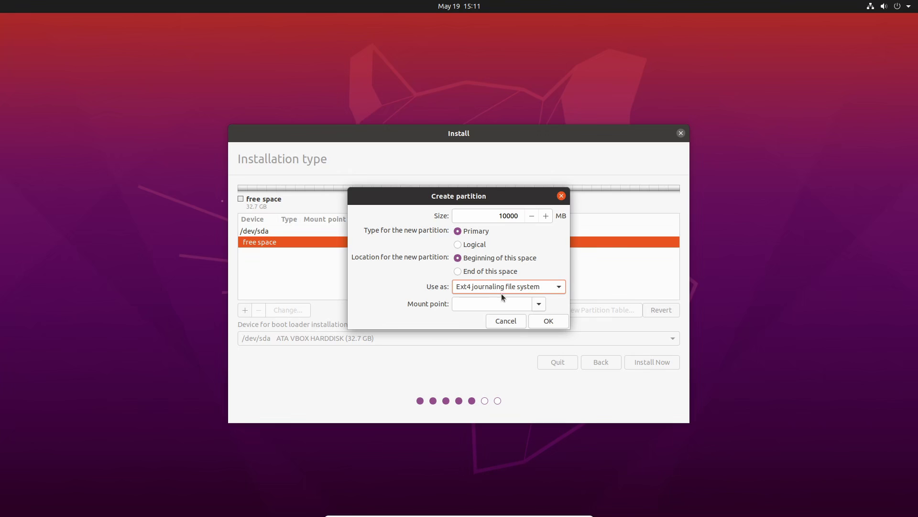
pyautogui.click(539, 305)
pyautogui.click(463, 319)
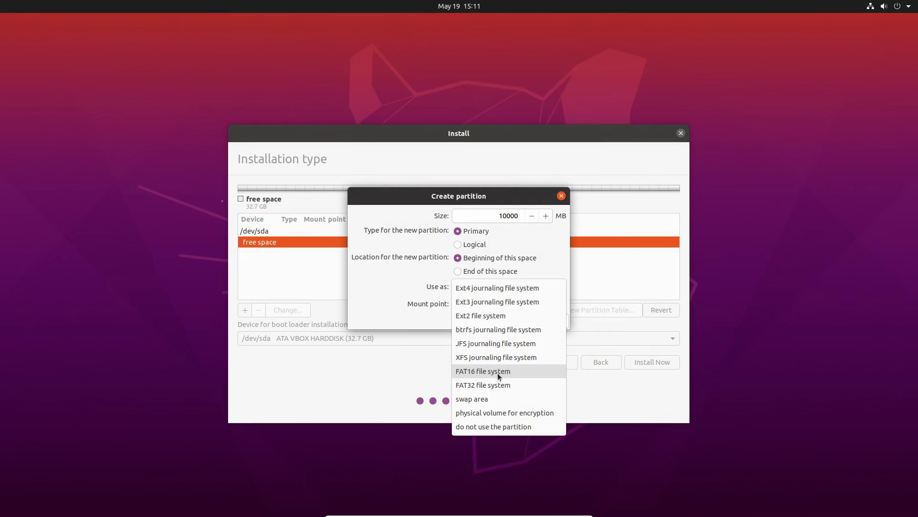
pyautogui.click(495, 289)
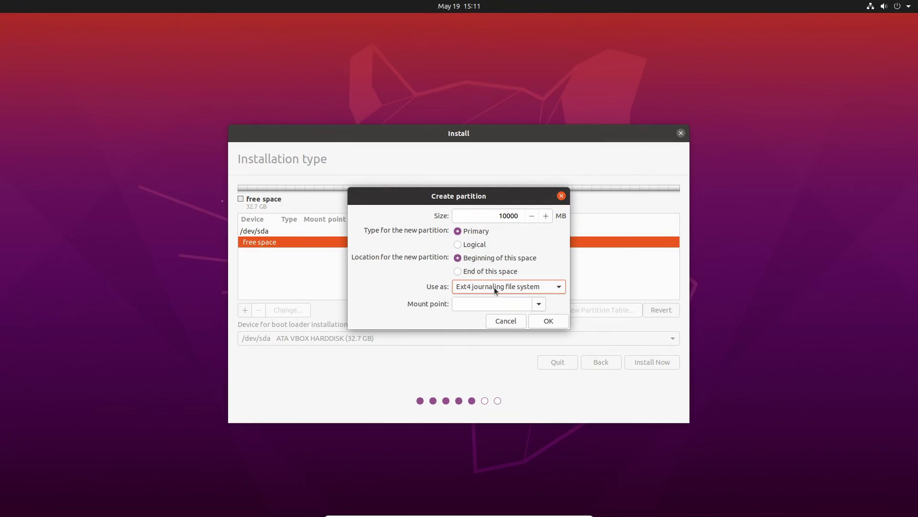
pyautogui.click(540, 304)
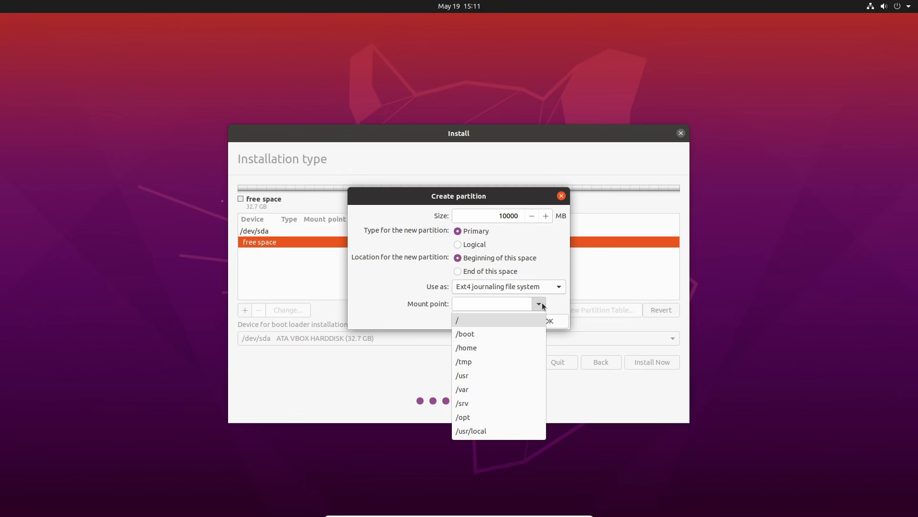
pyautogui.click(463, 321)
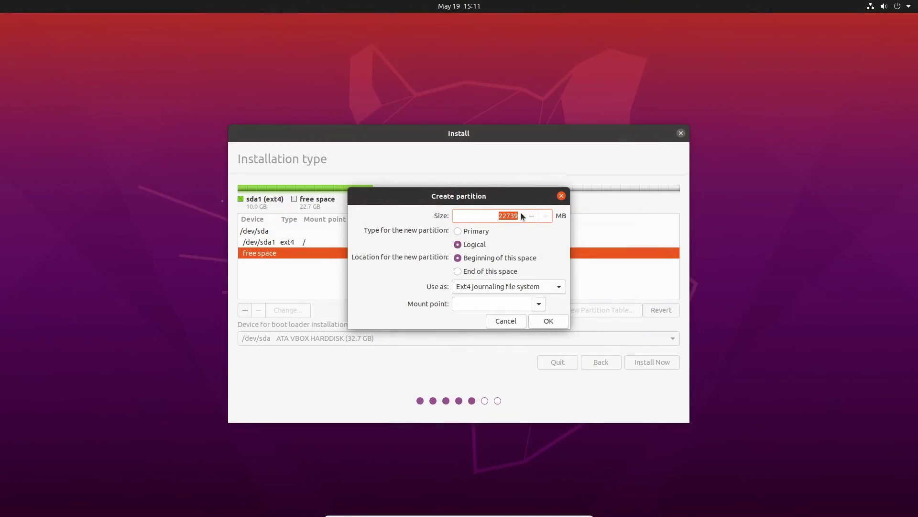
# Create a 14000 MB logical Ext4 partition at the beginning of the free space with mount point /home.
pyautogui.write('10')
pyautogui.click(532, 289)
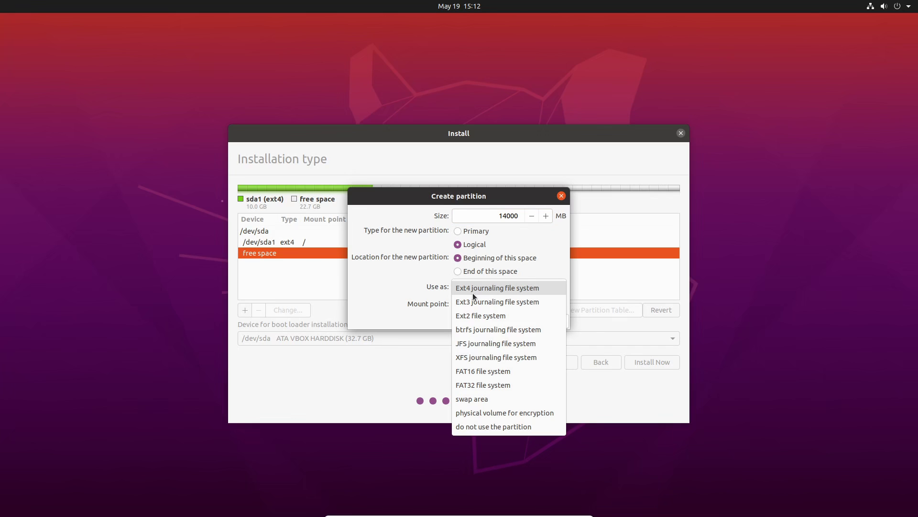
pyautogui.click(489, 286)
pyautogui.click(540, 304)
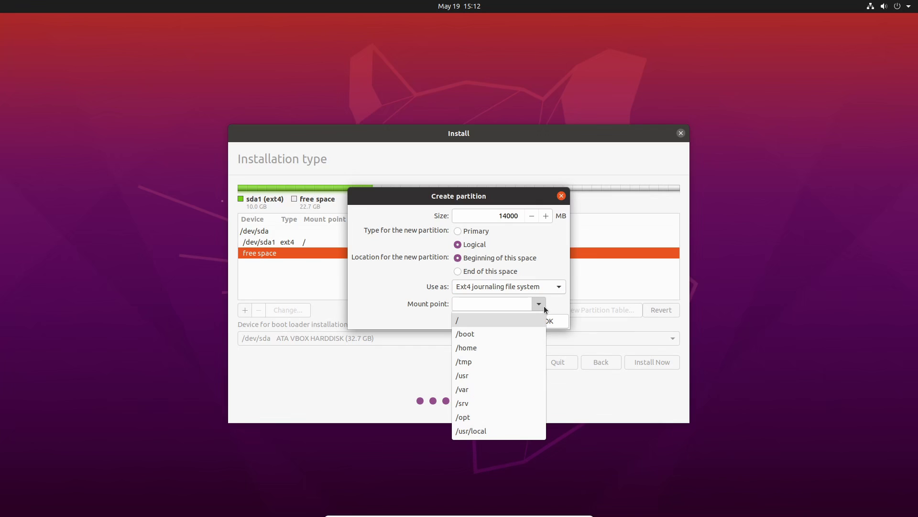
pyautogui.click(472, 348)
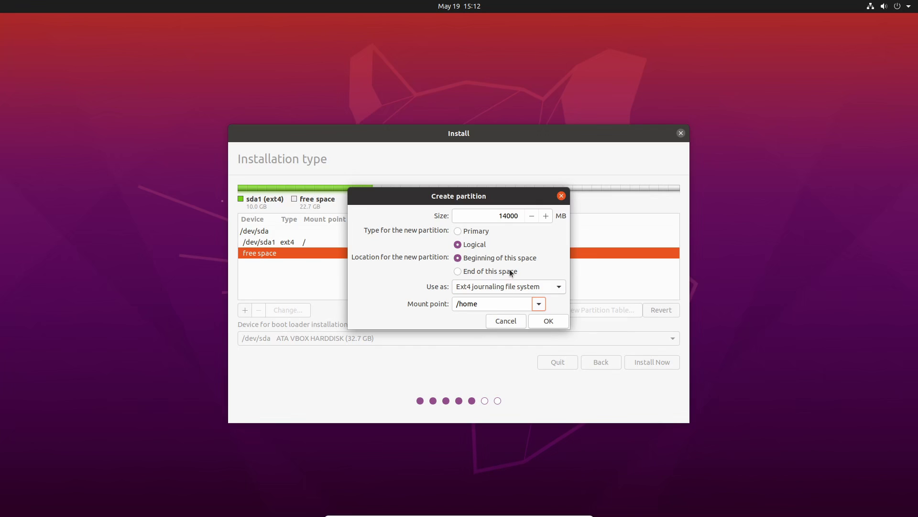
pyautogui.click(548, 322)
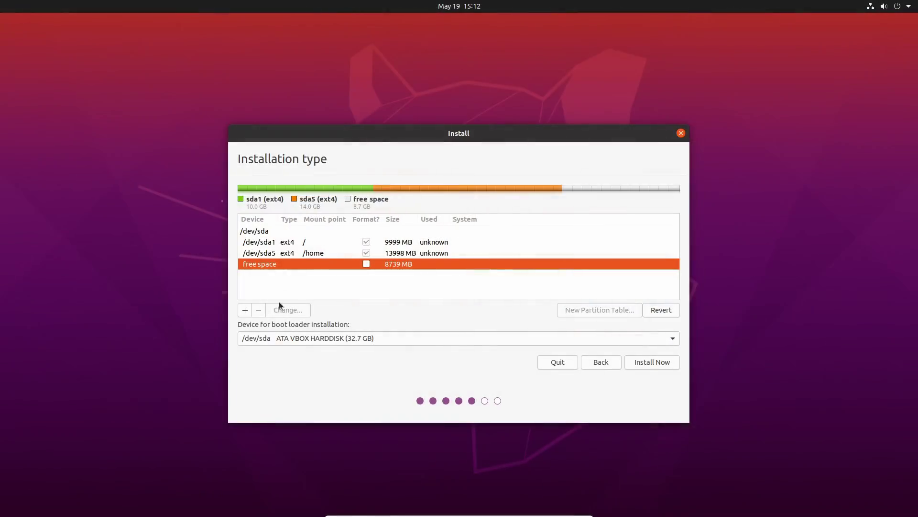
# Create an 8000 MB logical partition at the beginning of the remaining free space and use it as swap area.
pyautogui.click(245, 309)
pyautogui.doubleClick(521, 215)
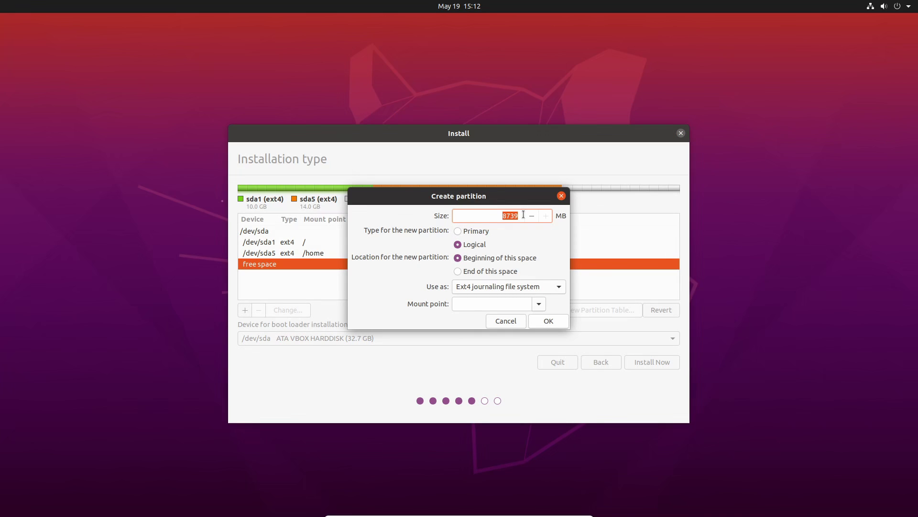
pyautogui.write('8000')
pyautogui.click(506, 288)
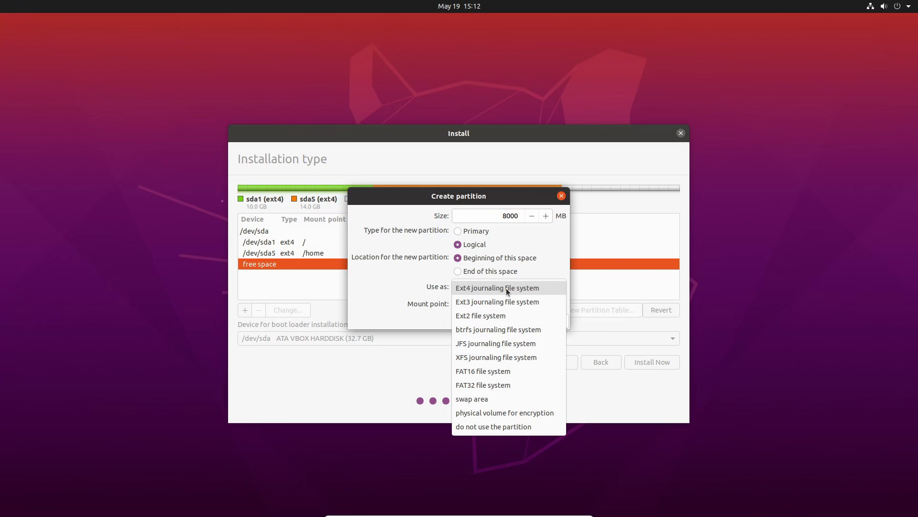
pyautogui.click(487, 398)
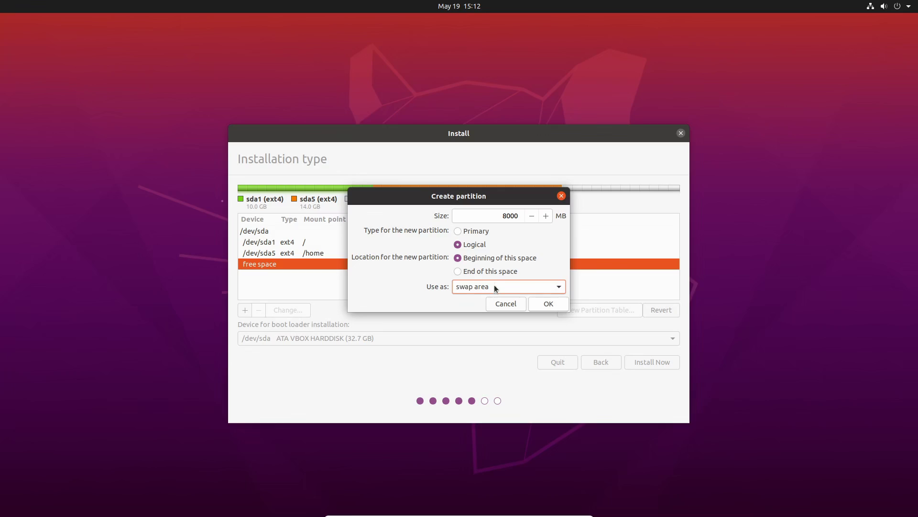
pyautogui.click(543, 306)
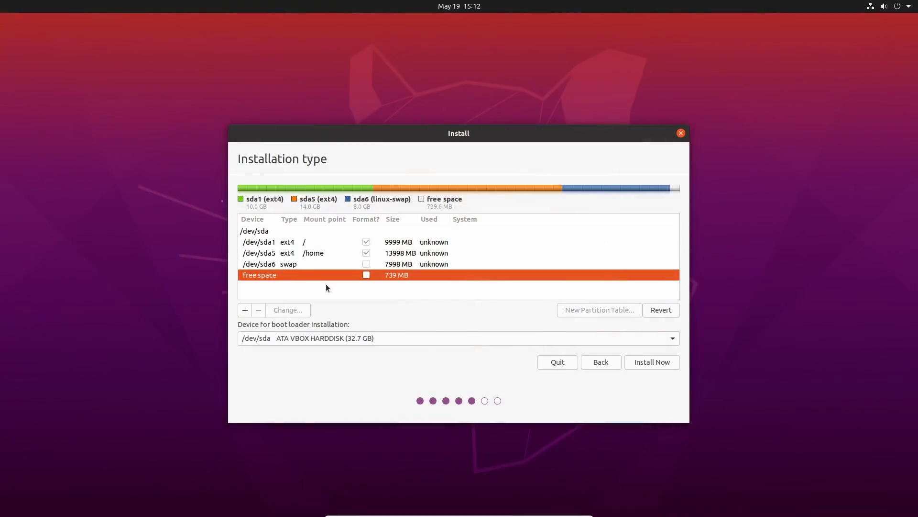
# Set /dev/sda1 as the device for boot loader installation and go through the partition entries one by one.
pyautogui.click(379, 336)
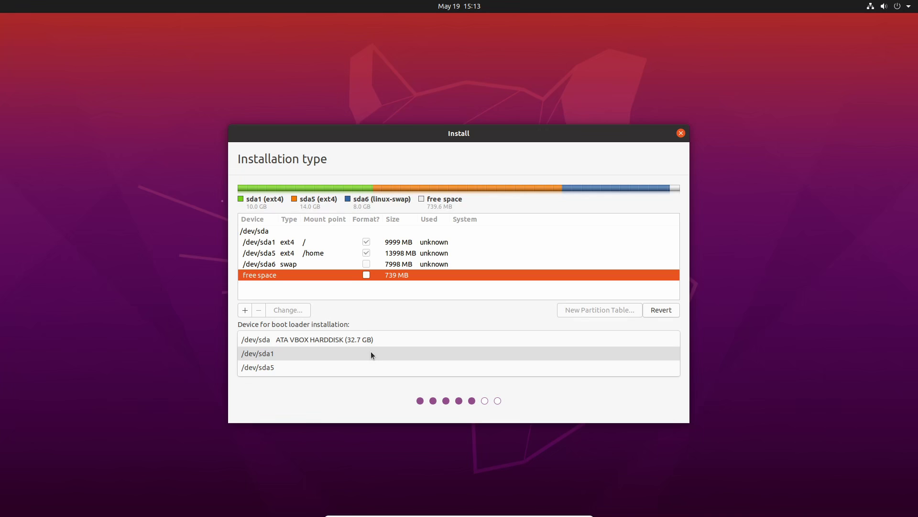
pyautogui.click(371, 352)
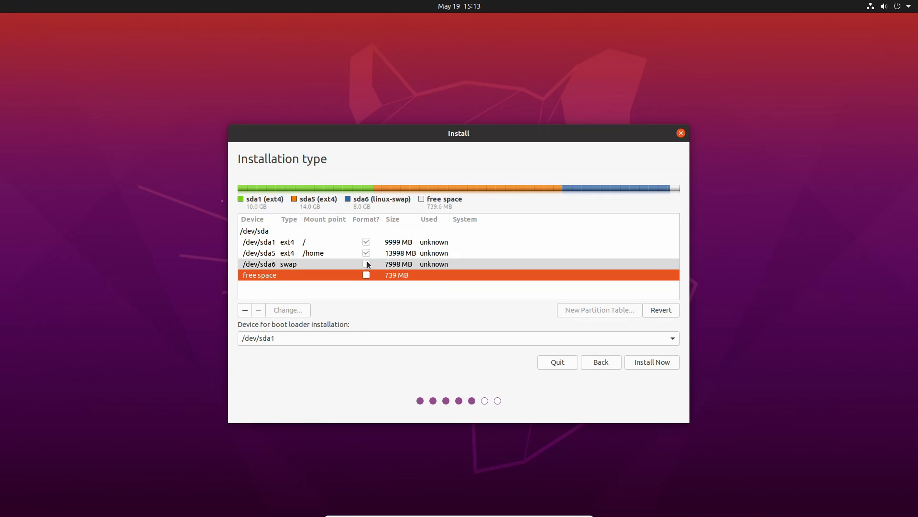
pyautogui.click(328, 241)
pyautogui.click(337, 253)
pyautogui.click(334, 264)
pyautogui.click(332, 275)
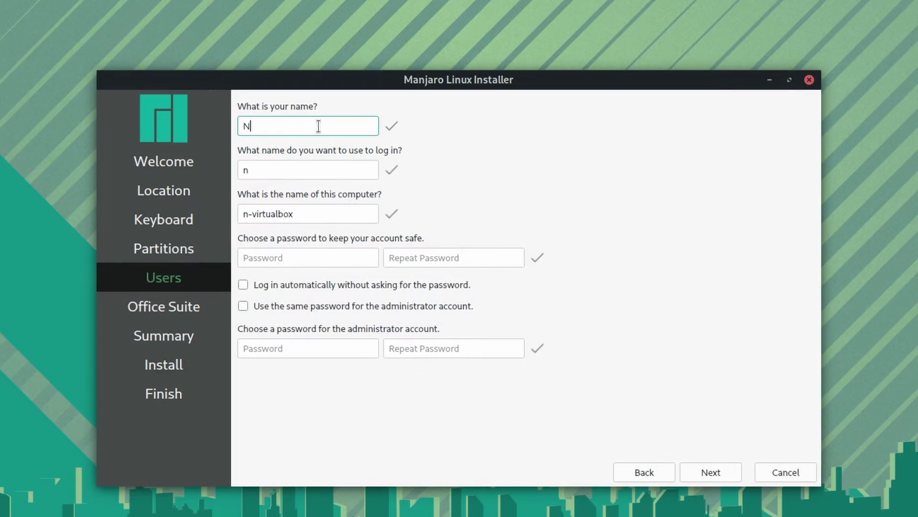
# In the Manjaro Linux Installer, fill in the user's name, enter and repeat the account password, and enable automatic login.
pyautogui.write('ick')
pyautogui.press('Tab')
pyautogui.press('Tab')
pyautogui.press('Tab')
pyautogui.write('••••••••••••')
pyautogui.press('Tab')
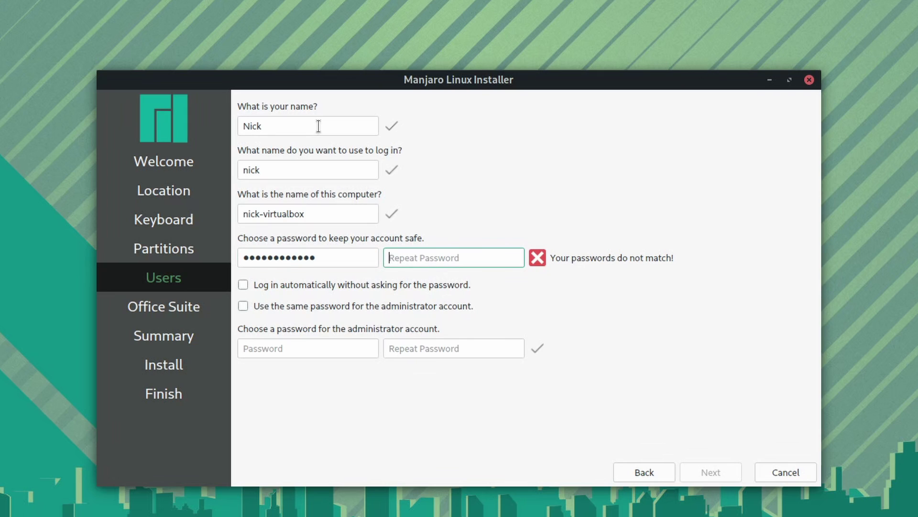
pyautogui.write('••••••••••••')
pyautogui.click(302, 289)
# Enter the password for the administrator account and move on to its repeat field.
pyautogui.click(269, 350)
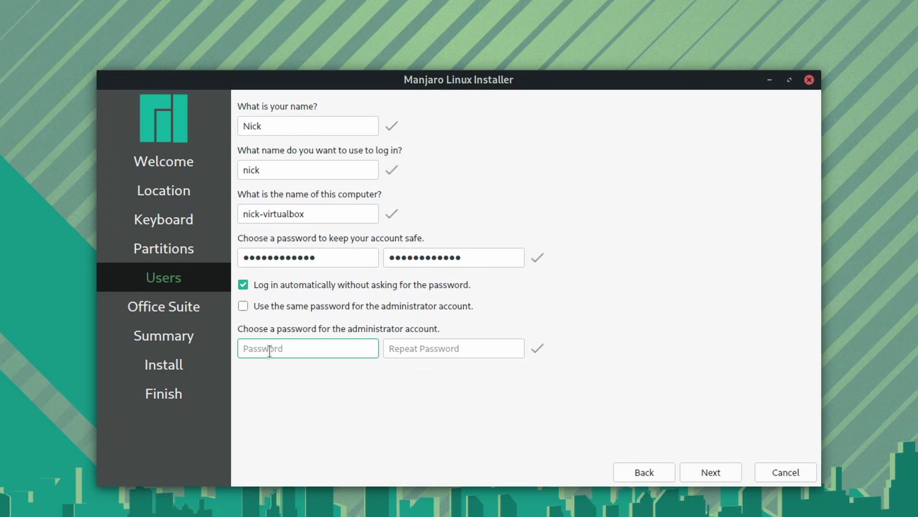
pyautogui.write('••••••••••••')
pyautogui.press('Tab')
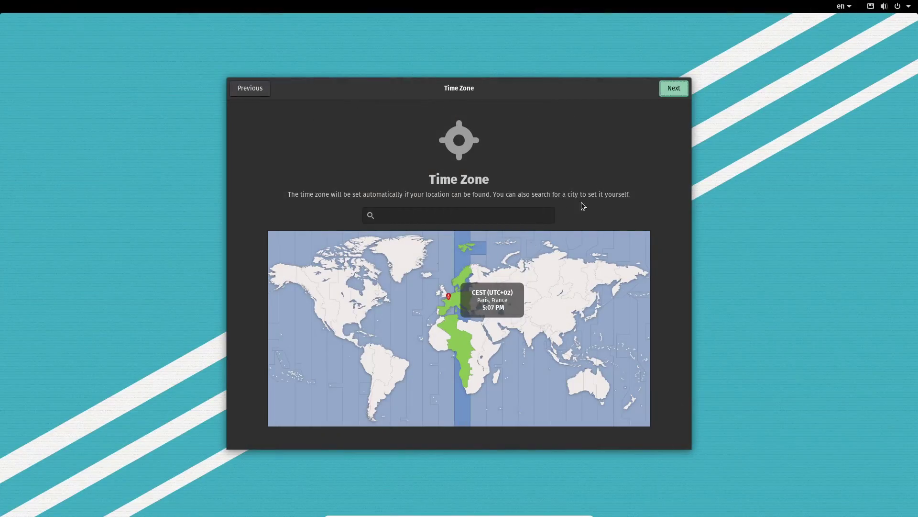
# In the GNOME initial setup, accept the Paris, France time zone, skip connecting online accounts and continue past the personal details.
pyautogui.click(674, 88)
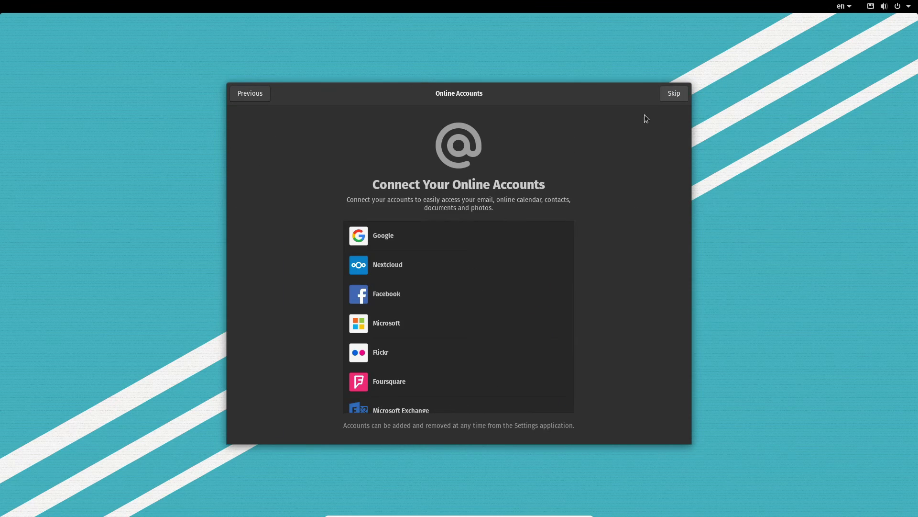
pyautogui.scroll(-1, 512, 309)
pyautogui.scroll(3, 512, 309)
pyautogui.click(672, 93)
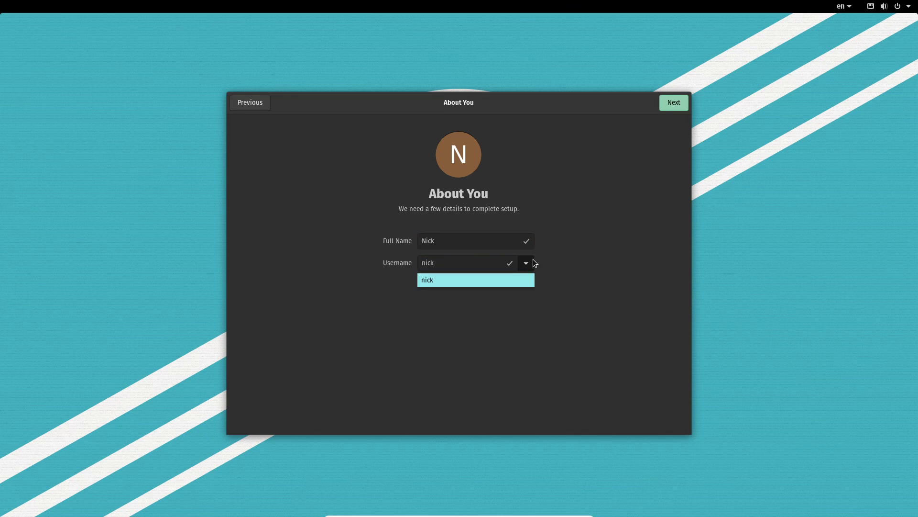
pyautogui.click(671, 103)
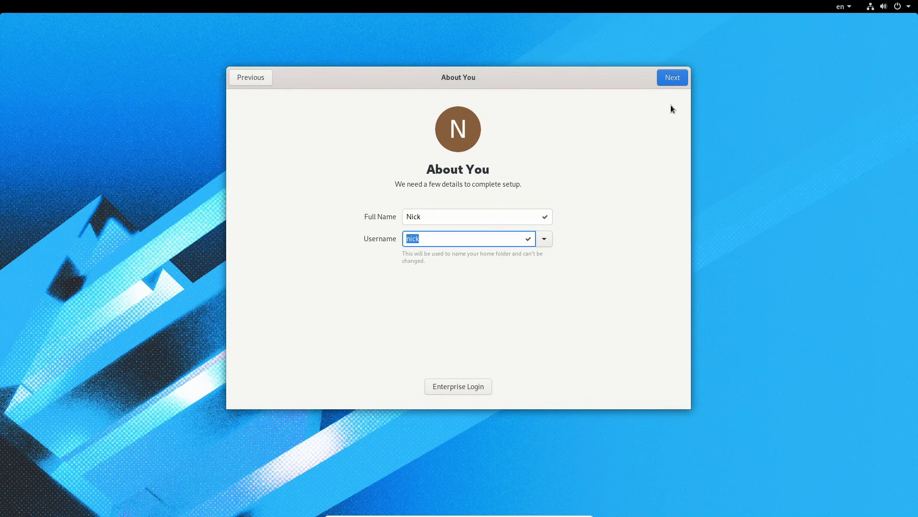
# On the About You page with the Enterprise Login option, set the cat photo as the user's avatar.
pyautogui.click(466, 125)
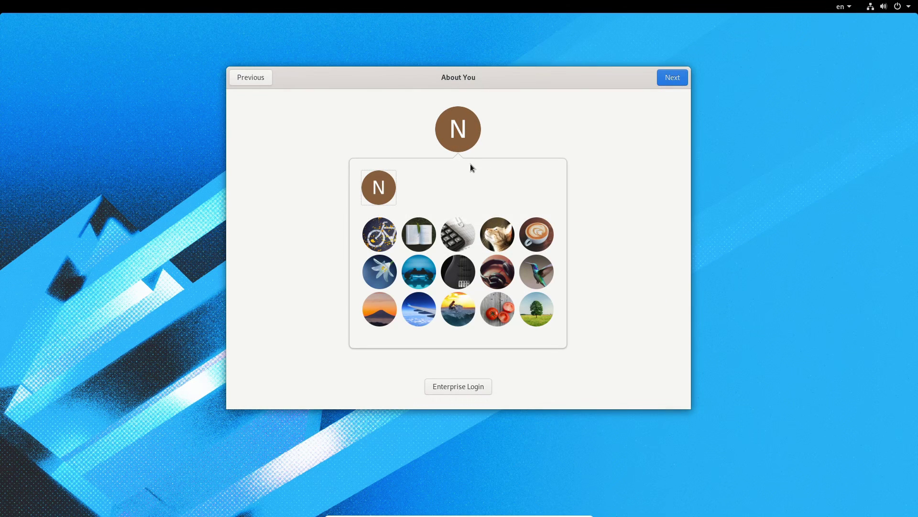
pyautogui.click(506, 234)
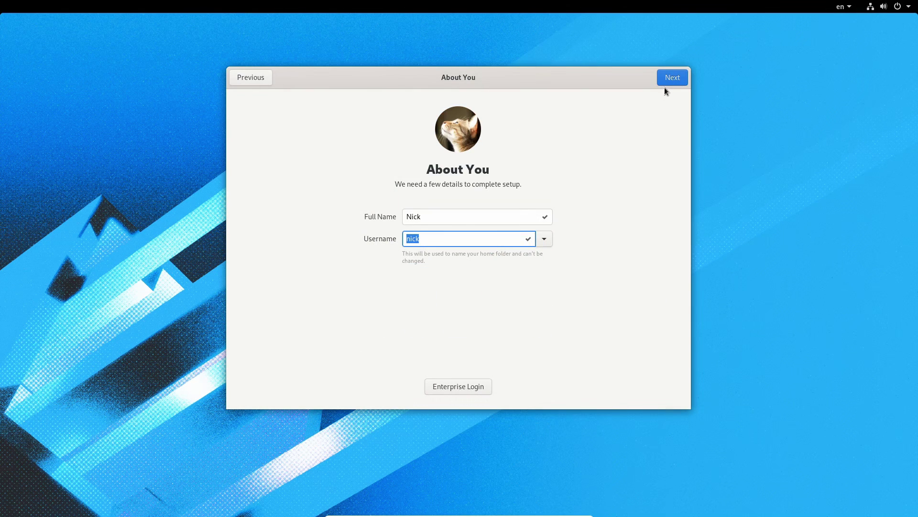